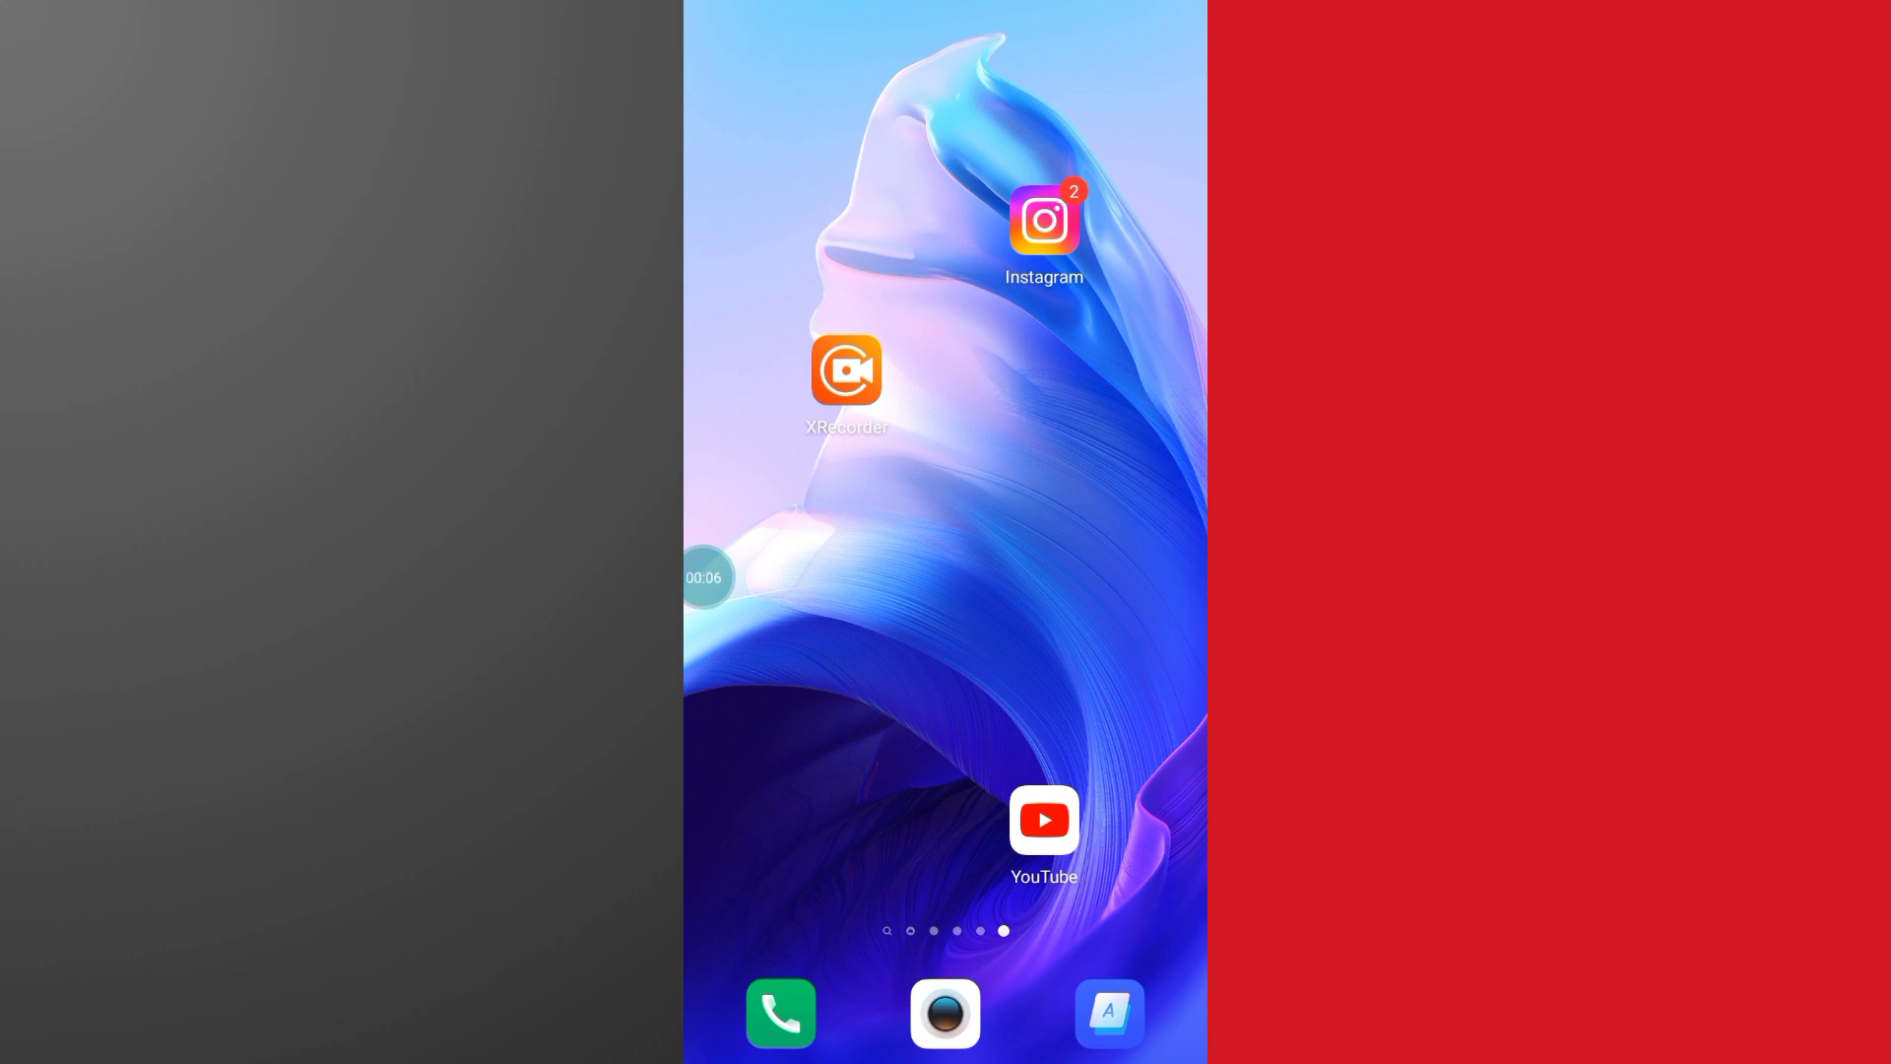
Step: Long-press the YouTube home-screen icon to show its shortcut menu with App info
{"action": "left_click", "coordinate": [1045, 820]}
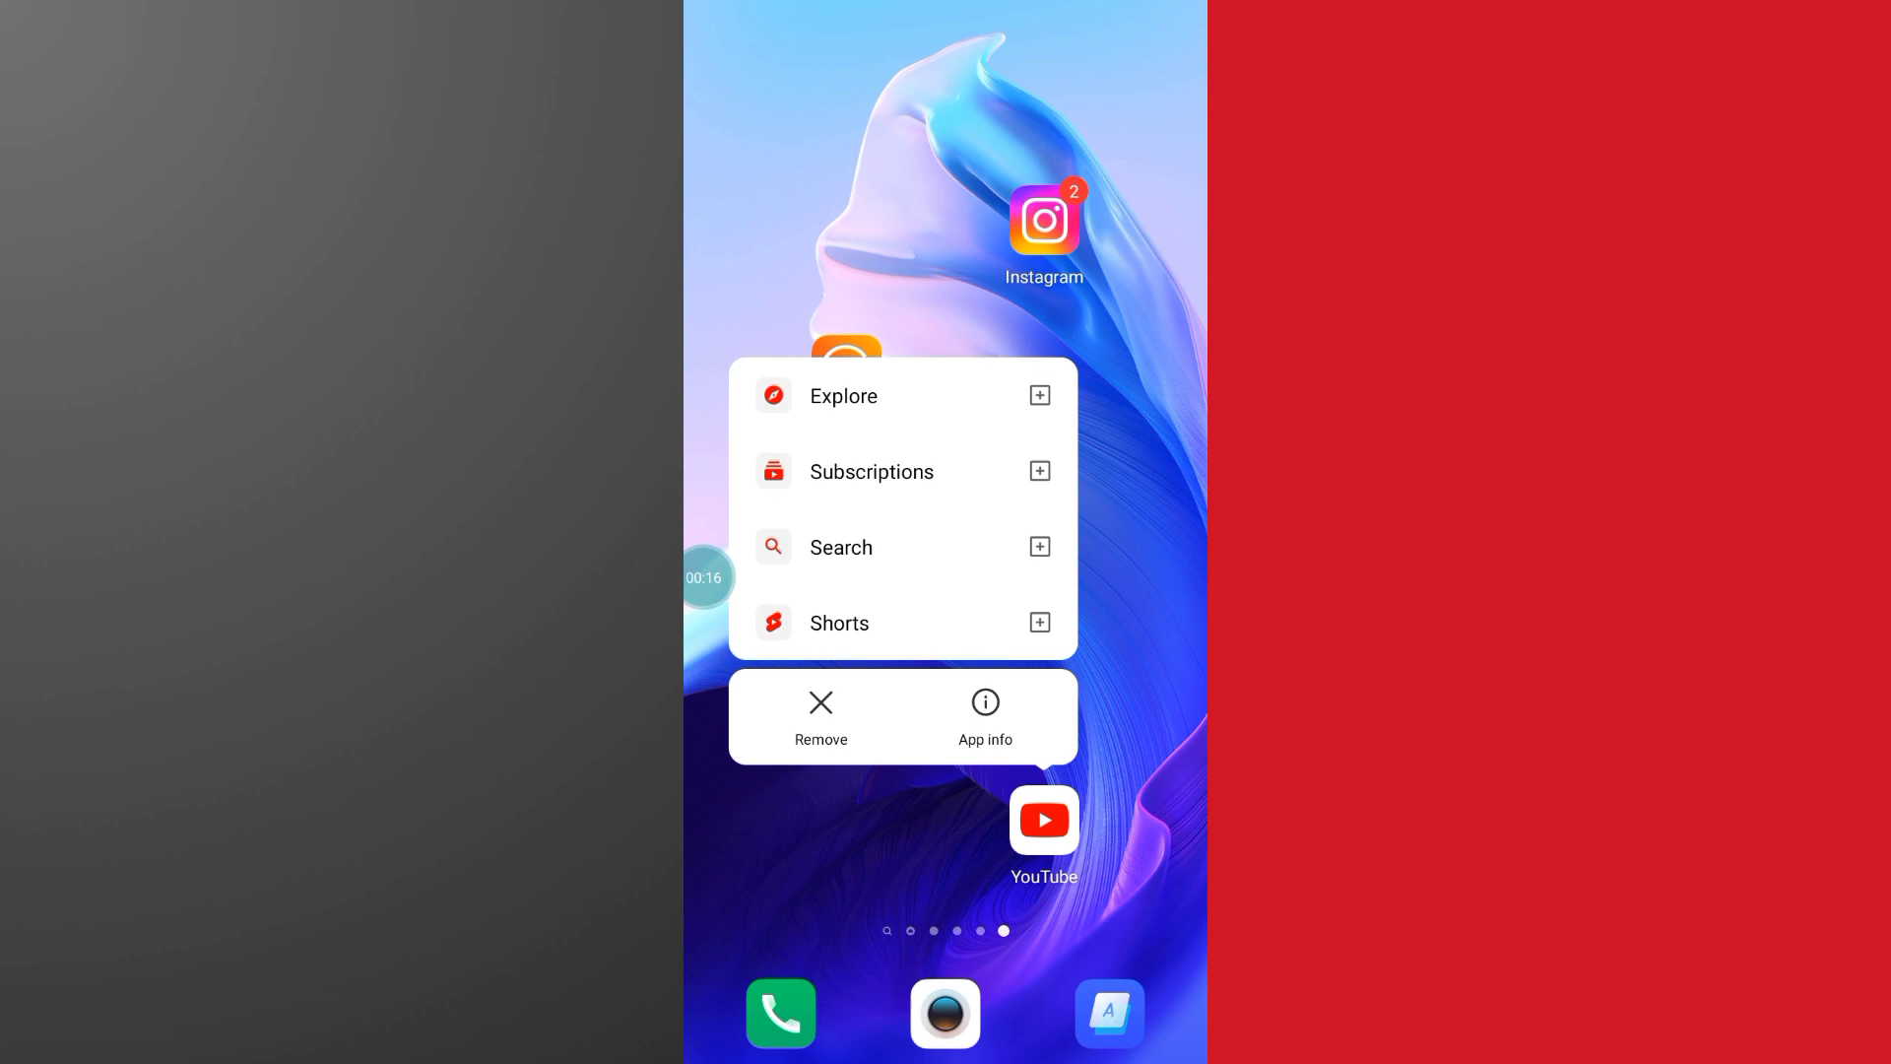
{"action": "left_click_drag", "start_coordinate": [705, 577], "coordinate": [1011, 746]}
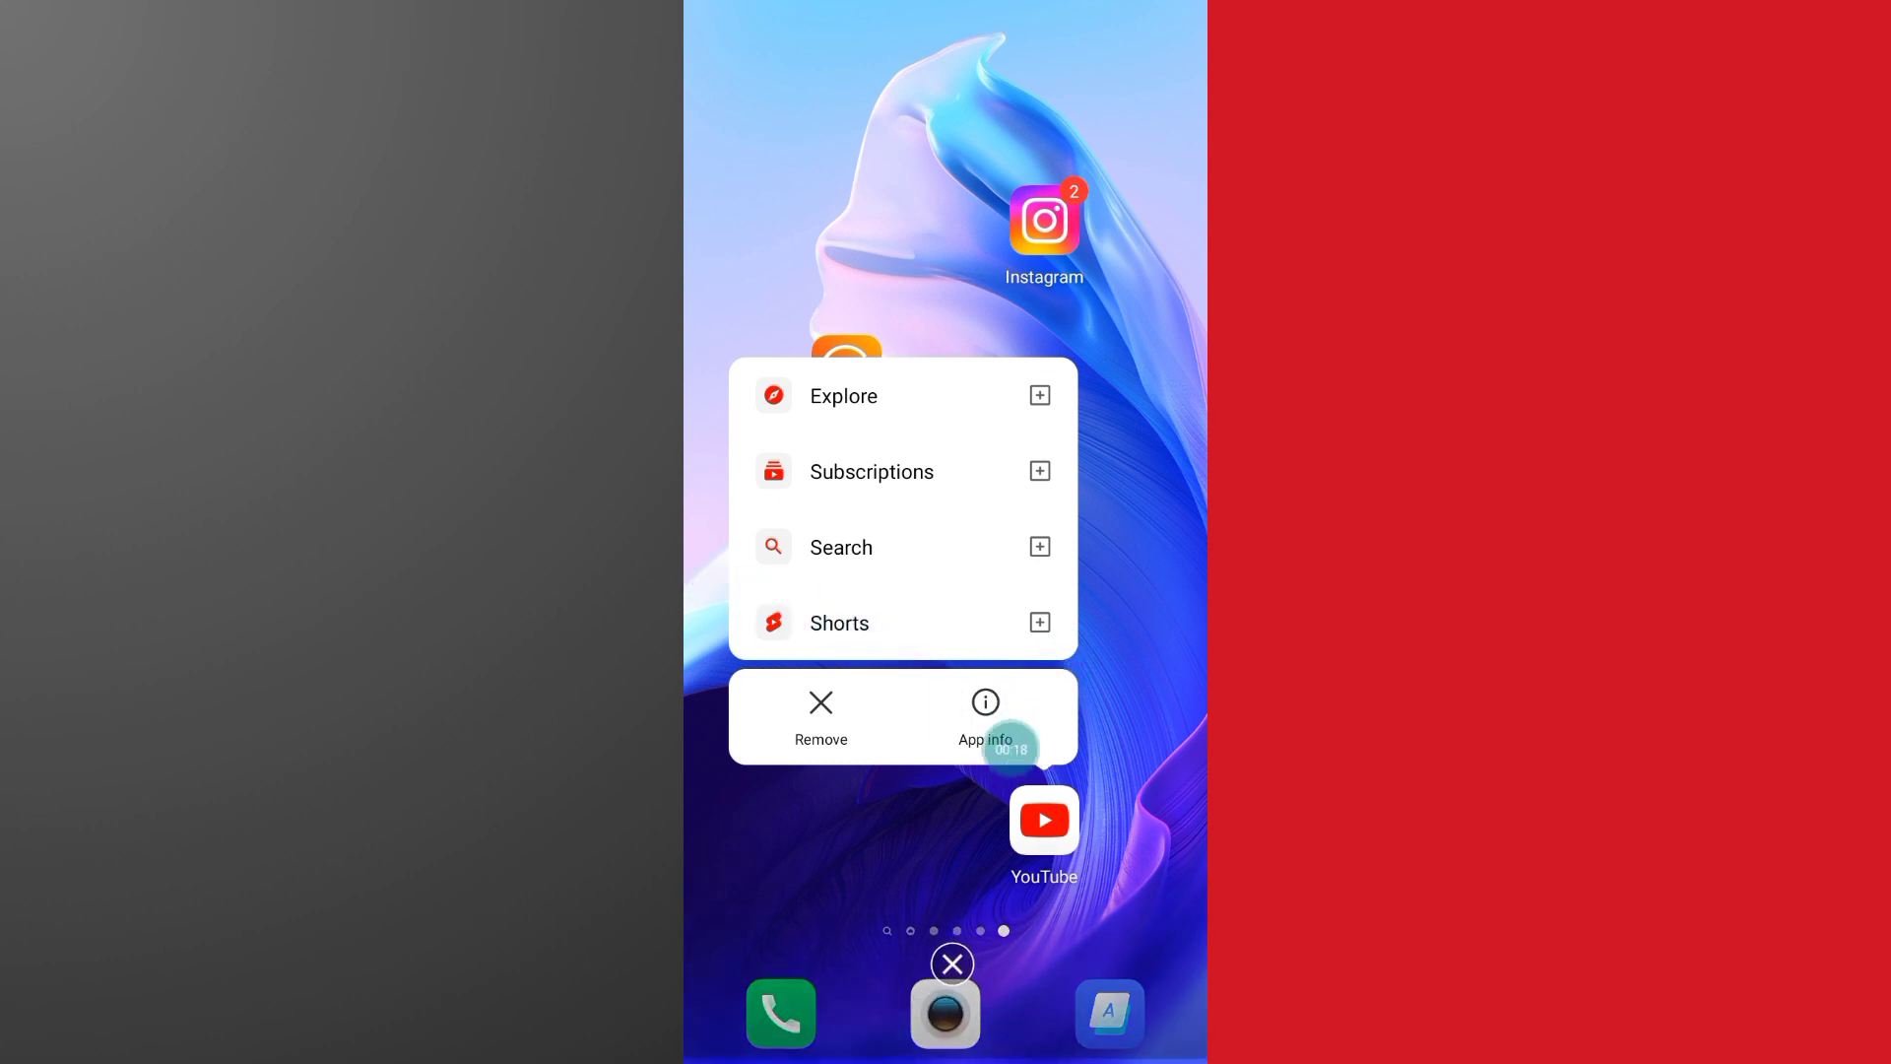
Step: Choose App info from YouTube's shortcut menu to view its version 19.06.39 details
{"action": "left_click", "coordinate": [986, 713]}
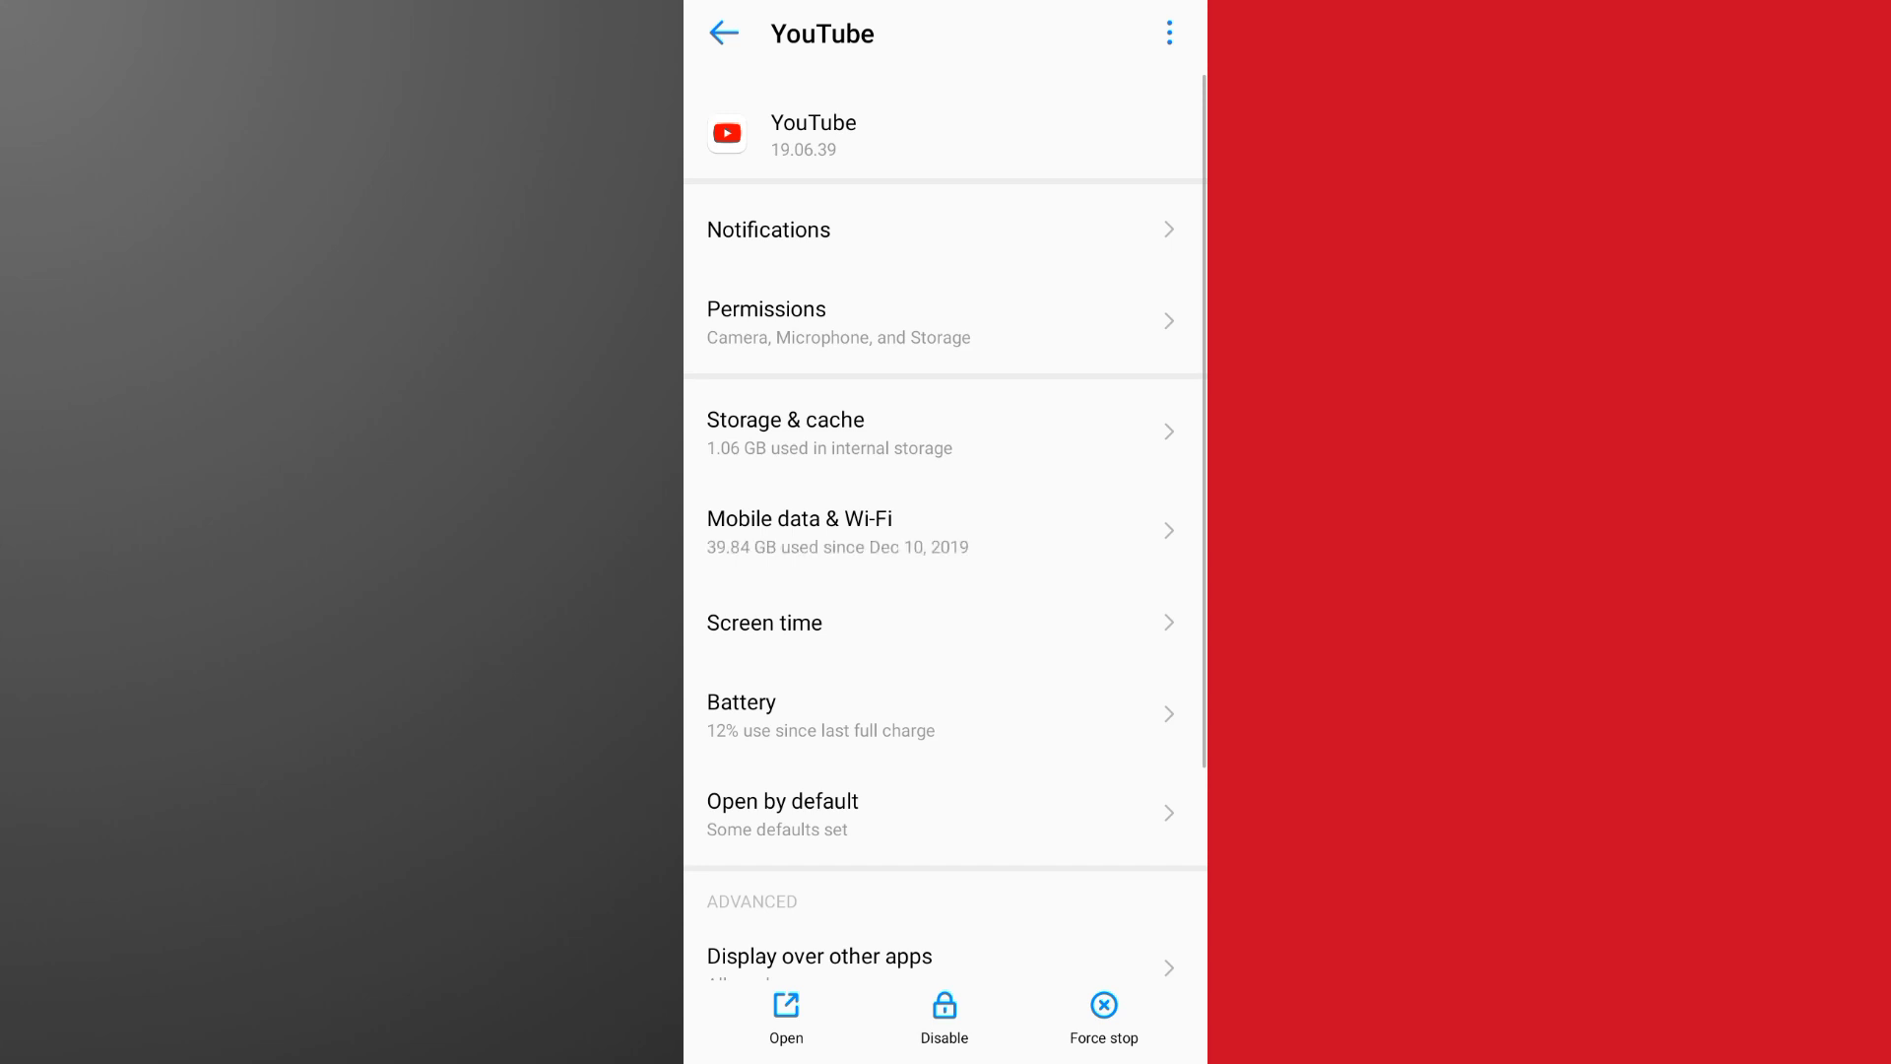
{"action": "scroll", "coordinate": [945, 591], "scroll_direction": "down", "scroll_amount": 3}
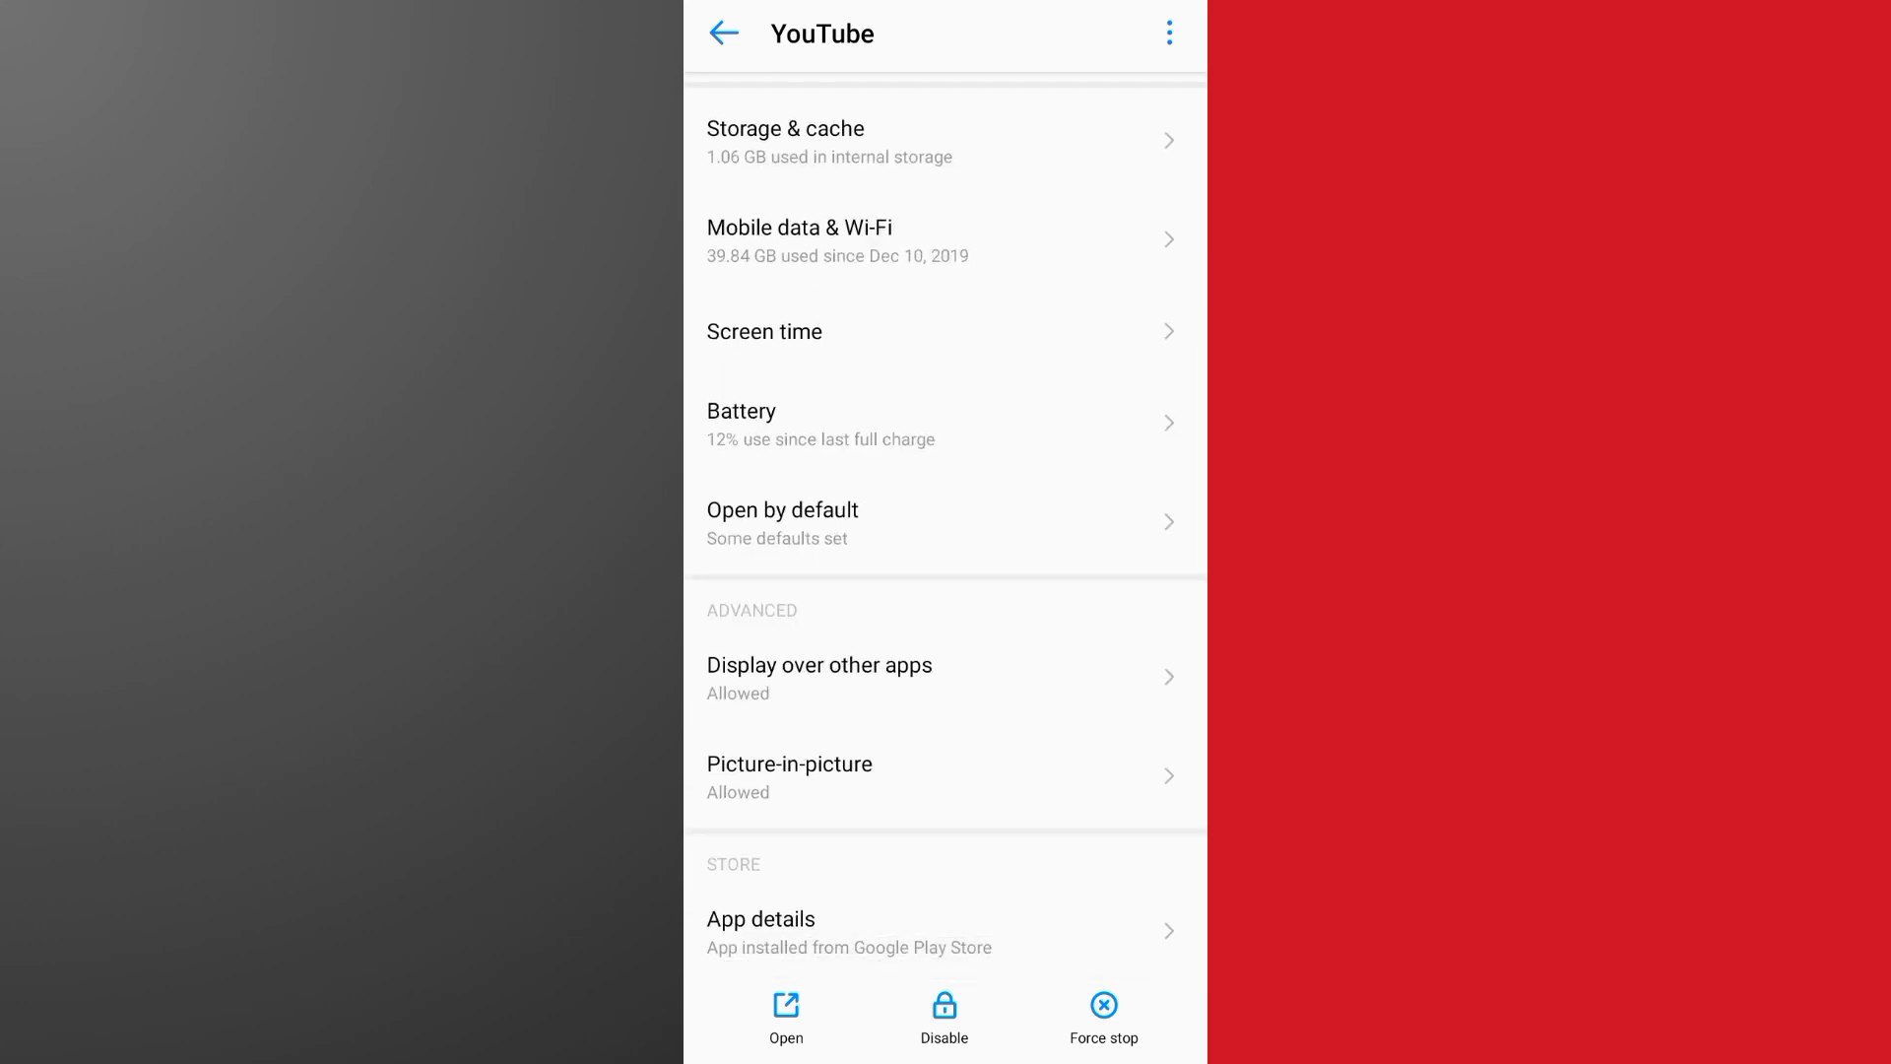
{"action": "scroll", "coordinate": [947, 424], "scroll_direction": "up", "scroll_amount": 3}
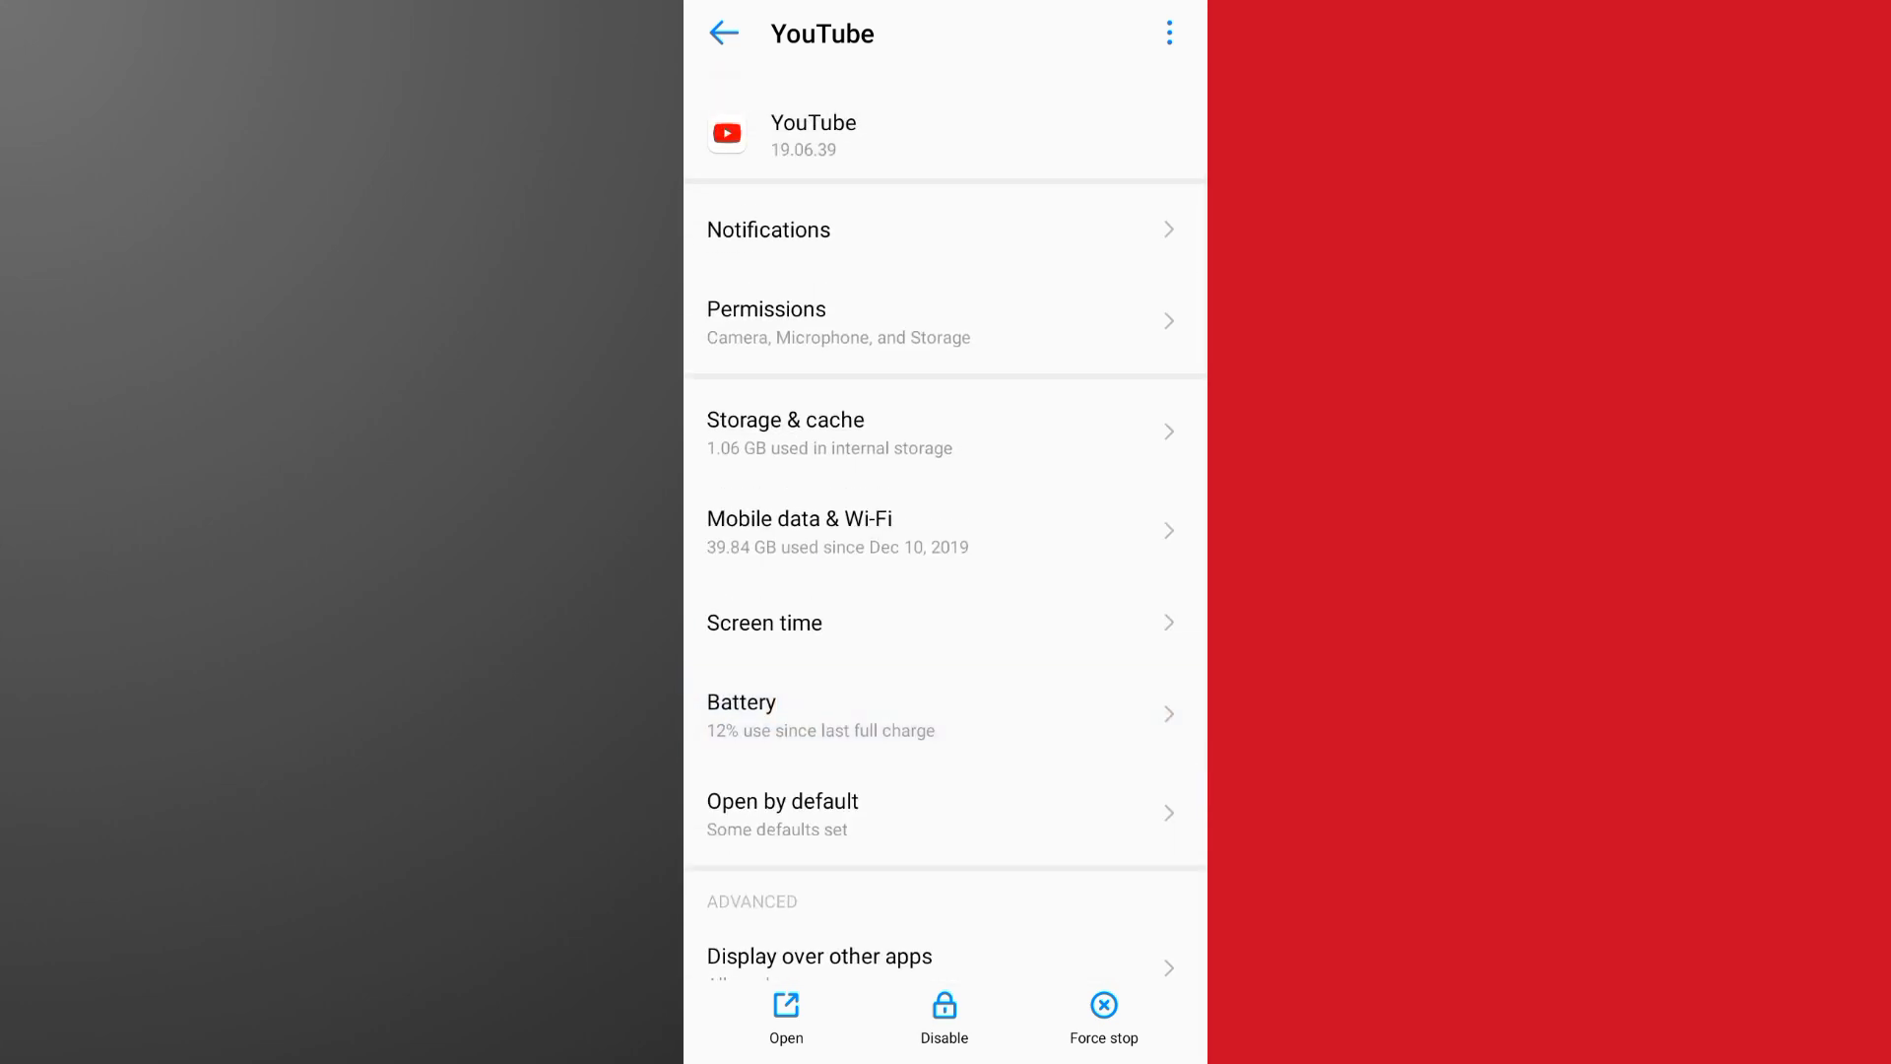
Step: Clear YouTube's 732 MB cache under Storage & cache, leaving 327 MB total, then go home
{"action": "left_click", "coordinate": [827, 430]}
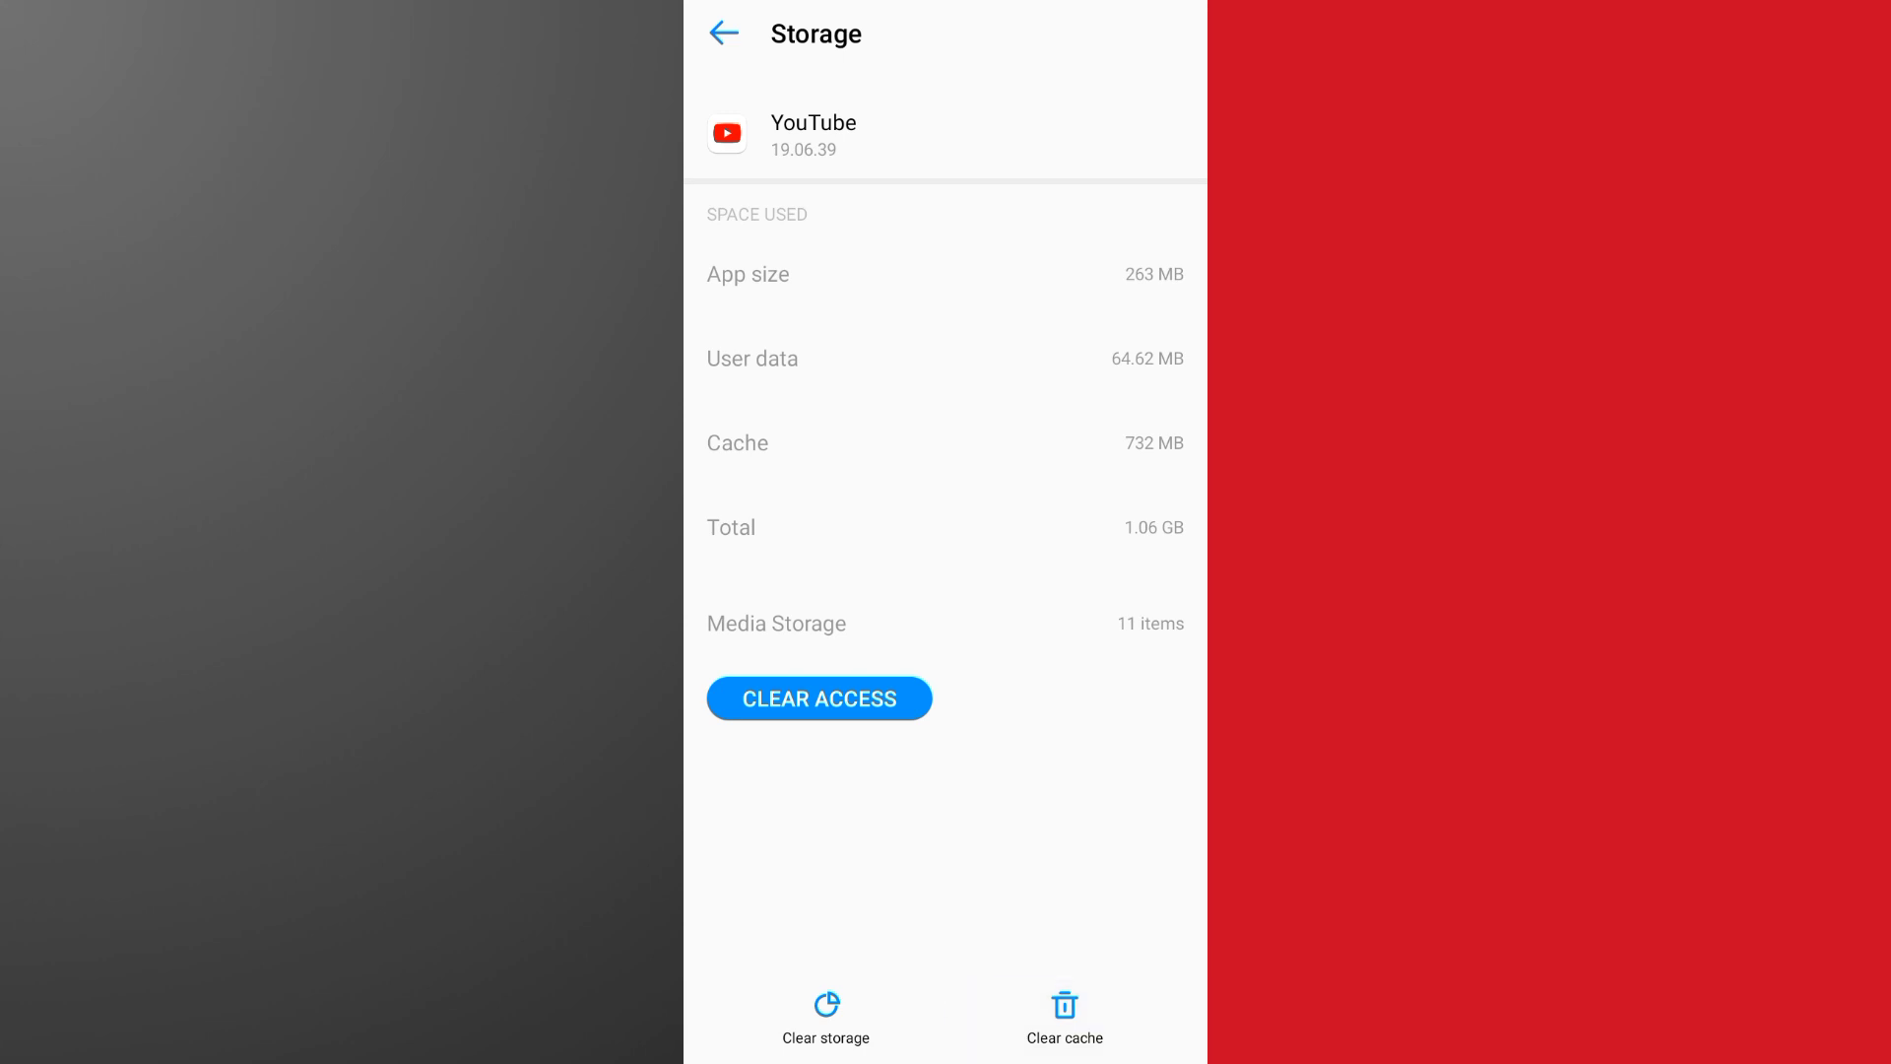
{"action": "left_click", "coordinate": [1064, 1017]}
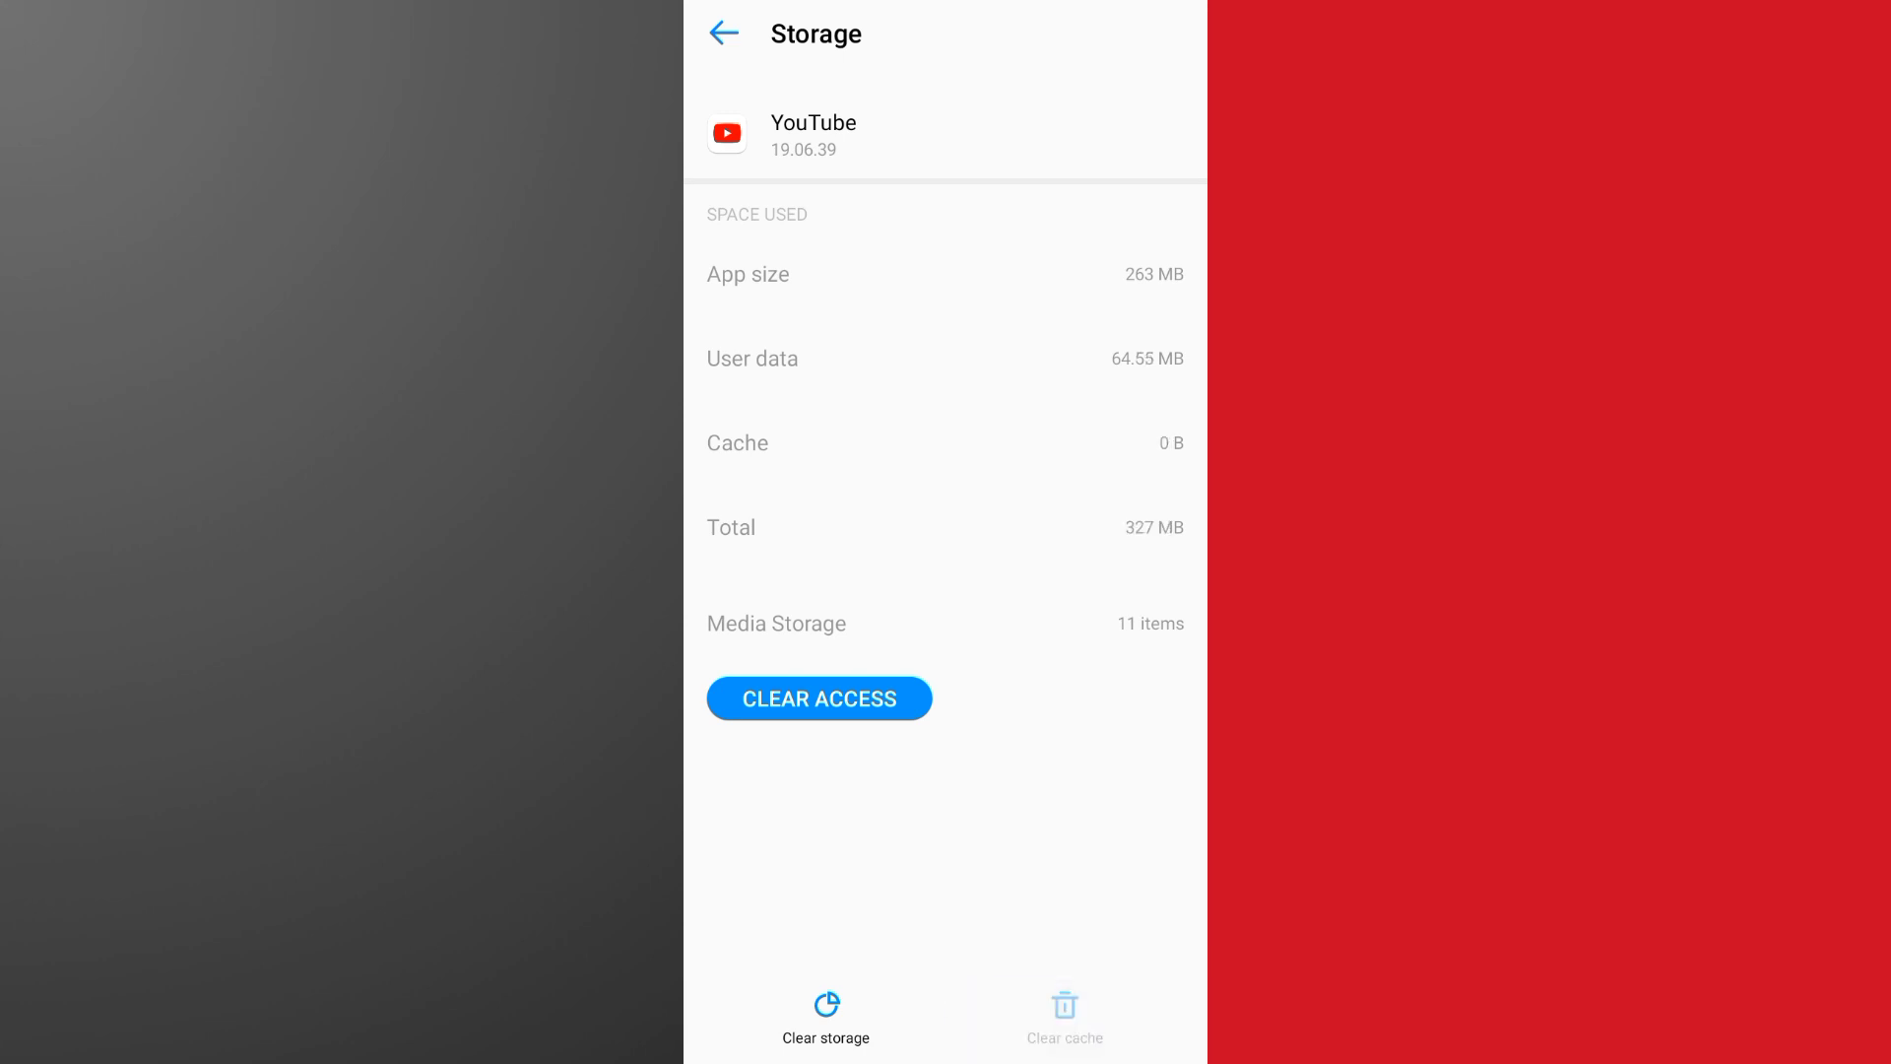
{"action": "key", "text": "Escape"}
{"action": "key", "text": "Escape"}
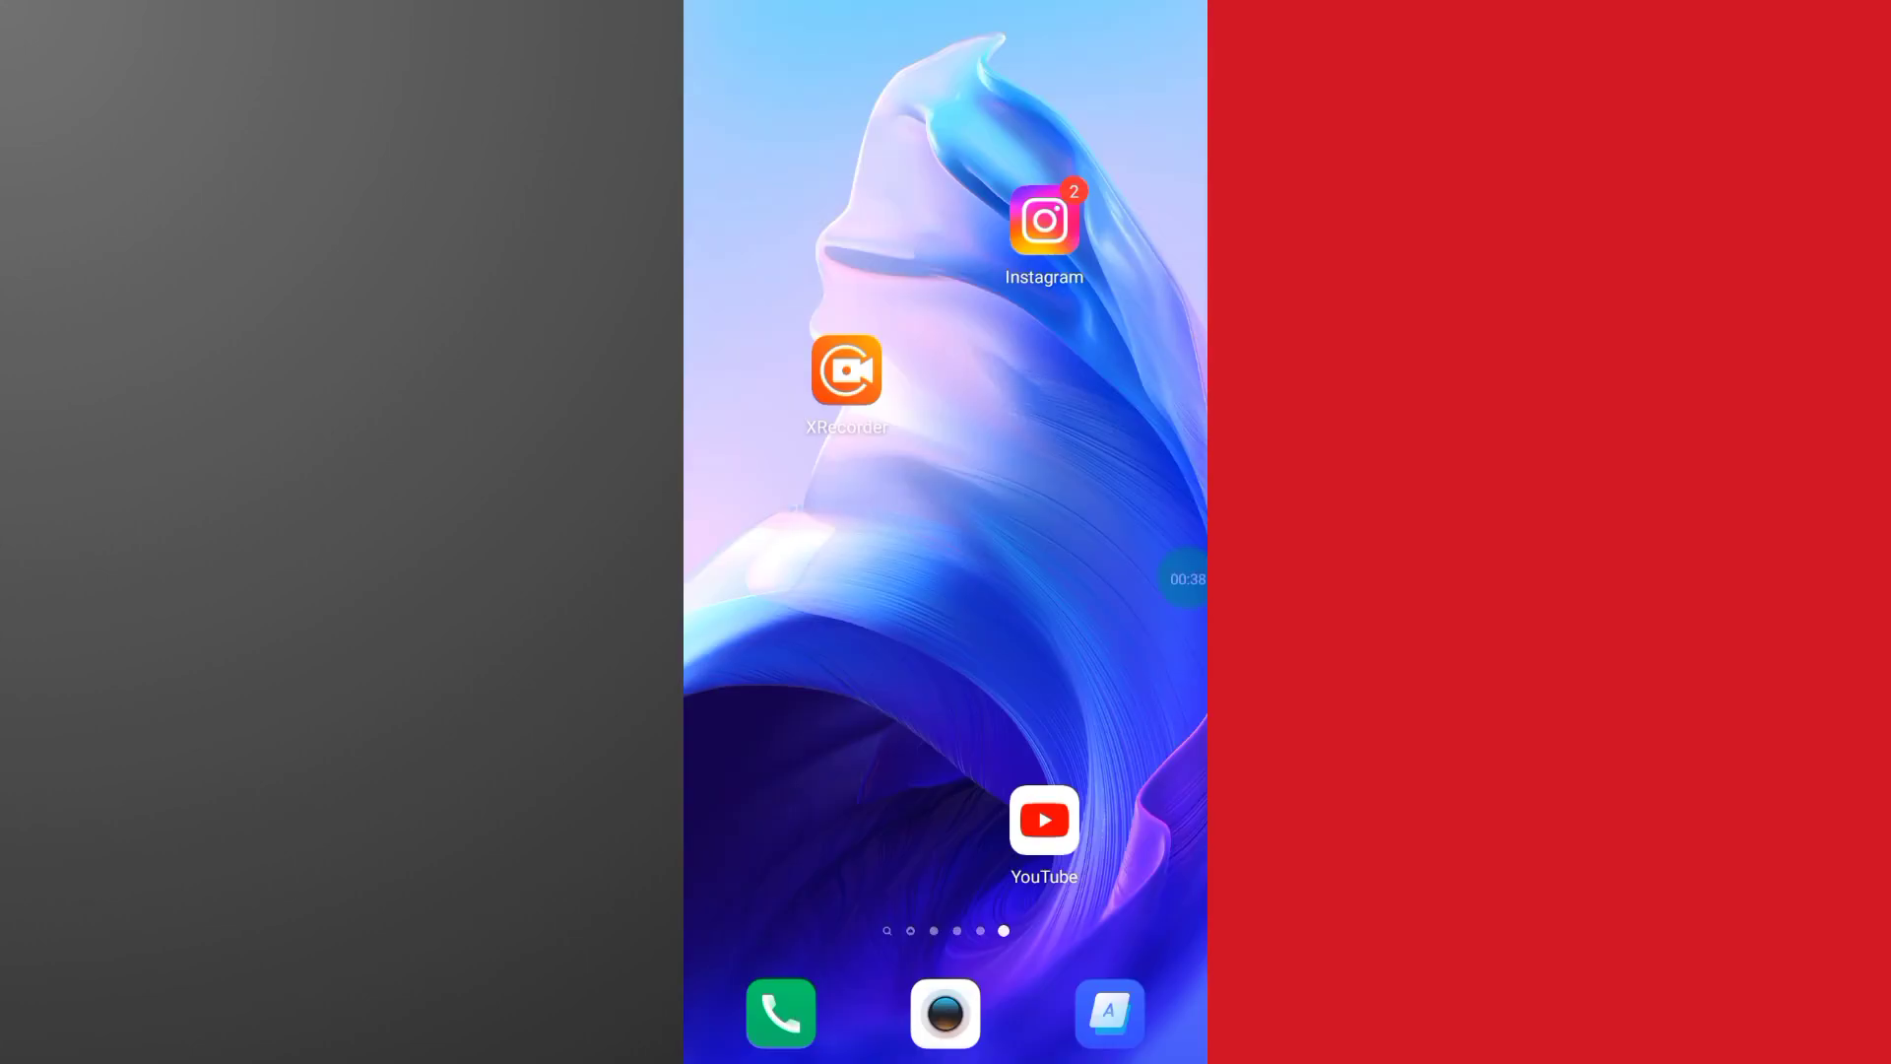
Step: Reopen and dismiss YouTube's quick options, then swipe back to the home page with TikTok
{"action": "left_click", "coordinate": [1043, 820]}
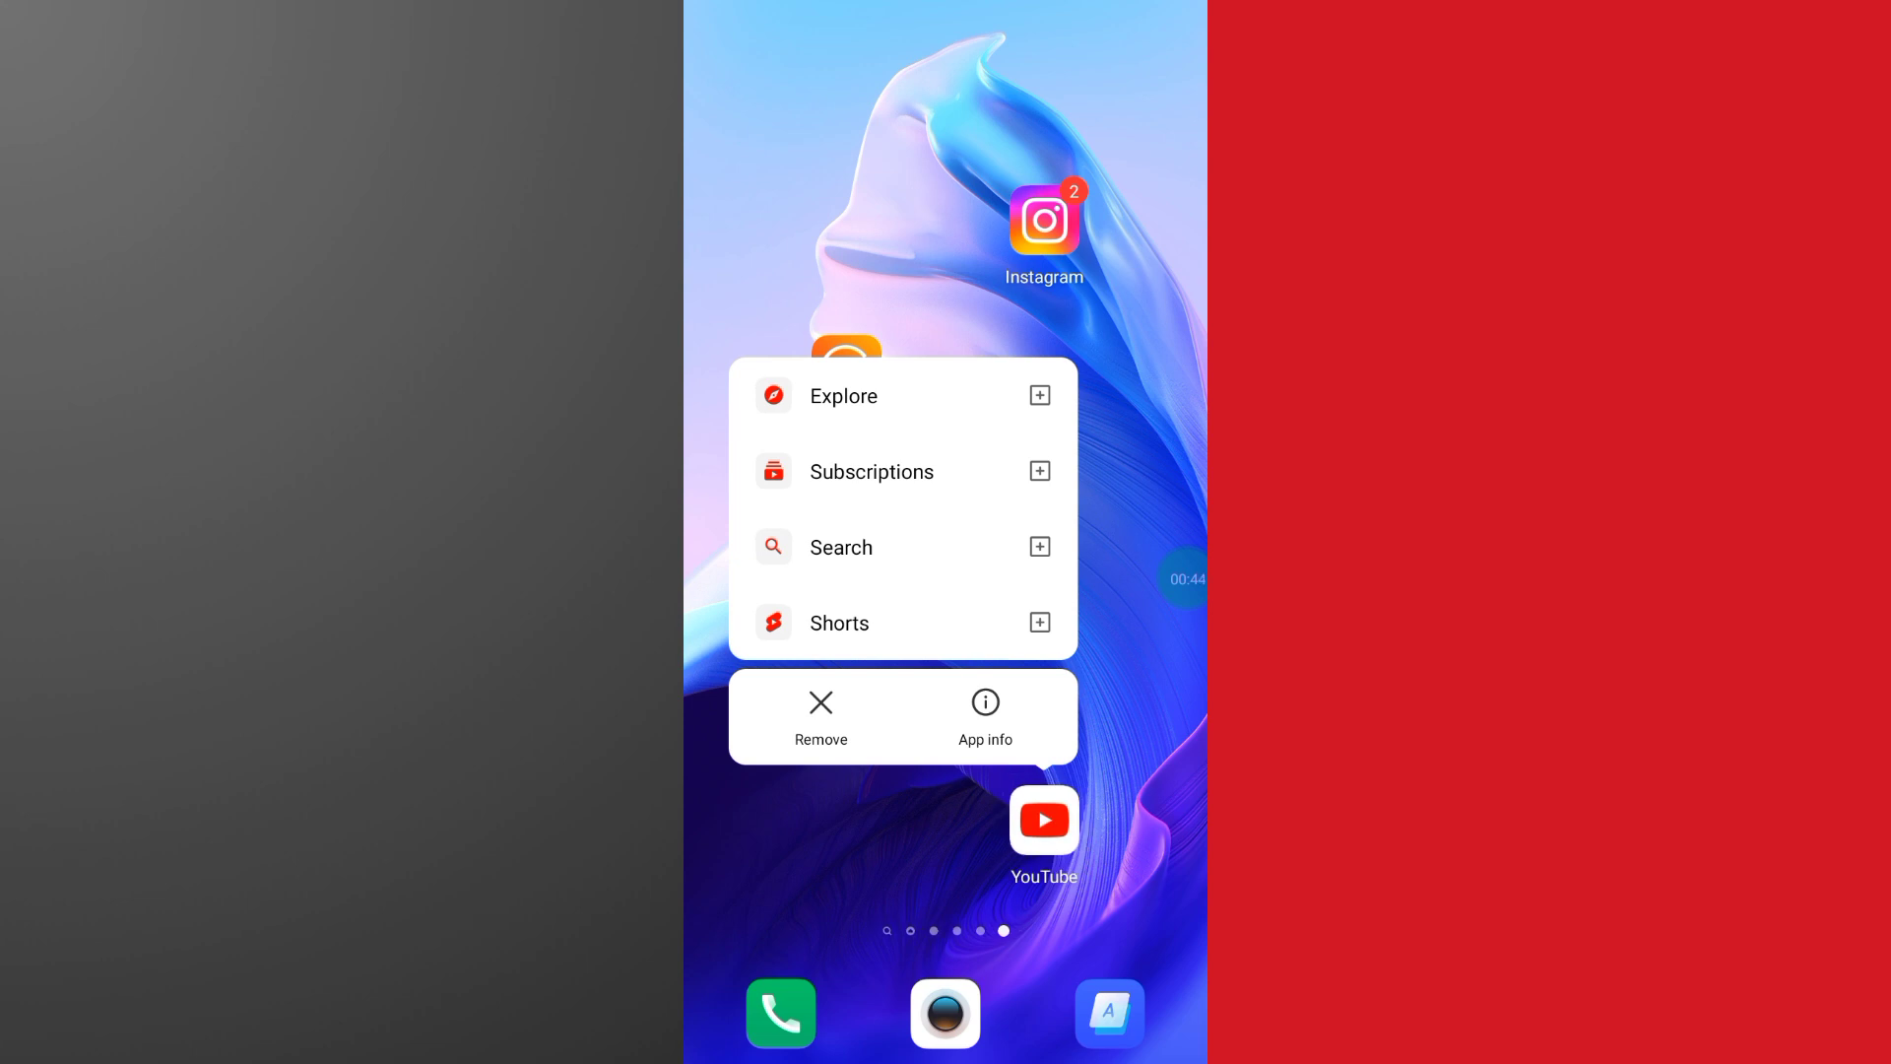
{"action": "key", "text": "Escape"}
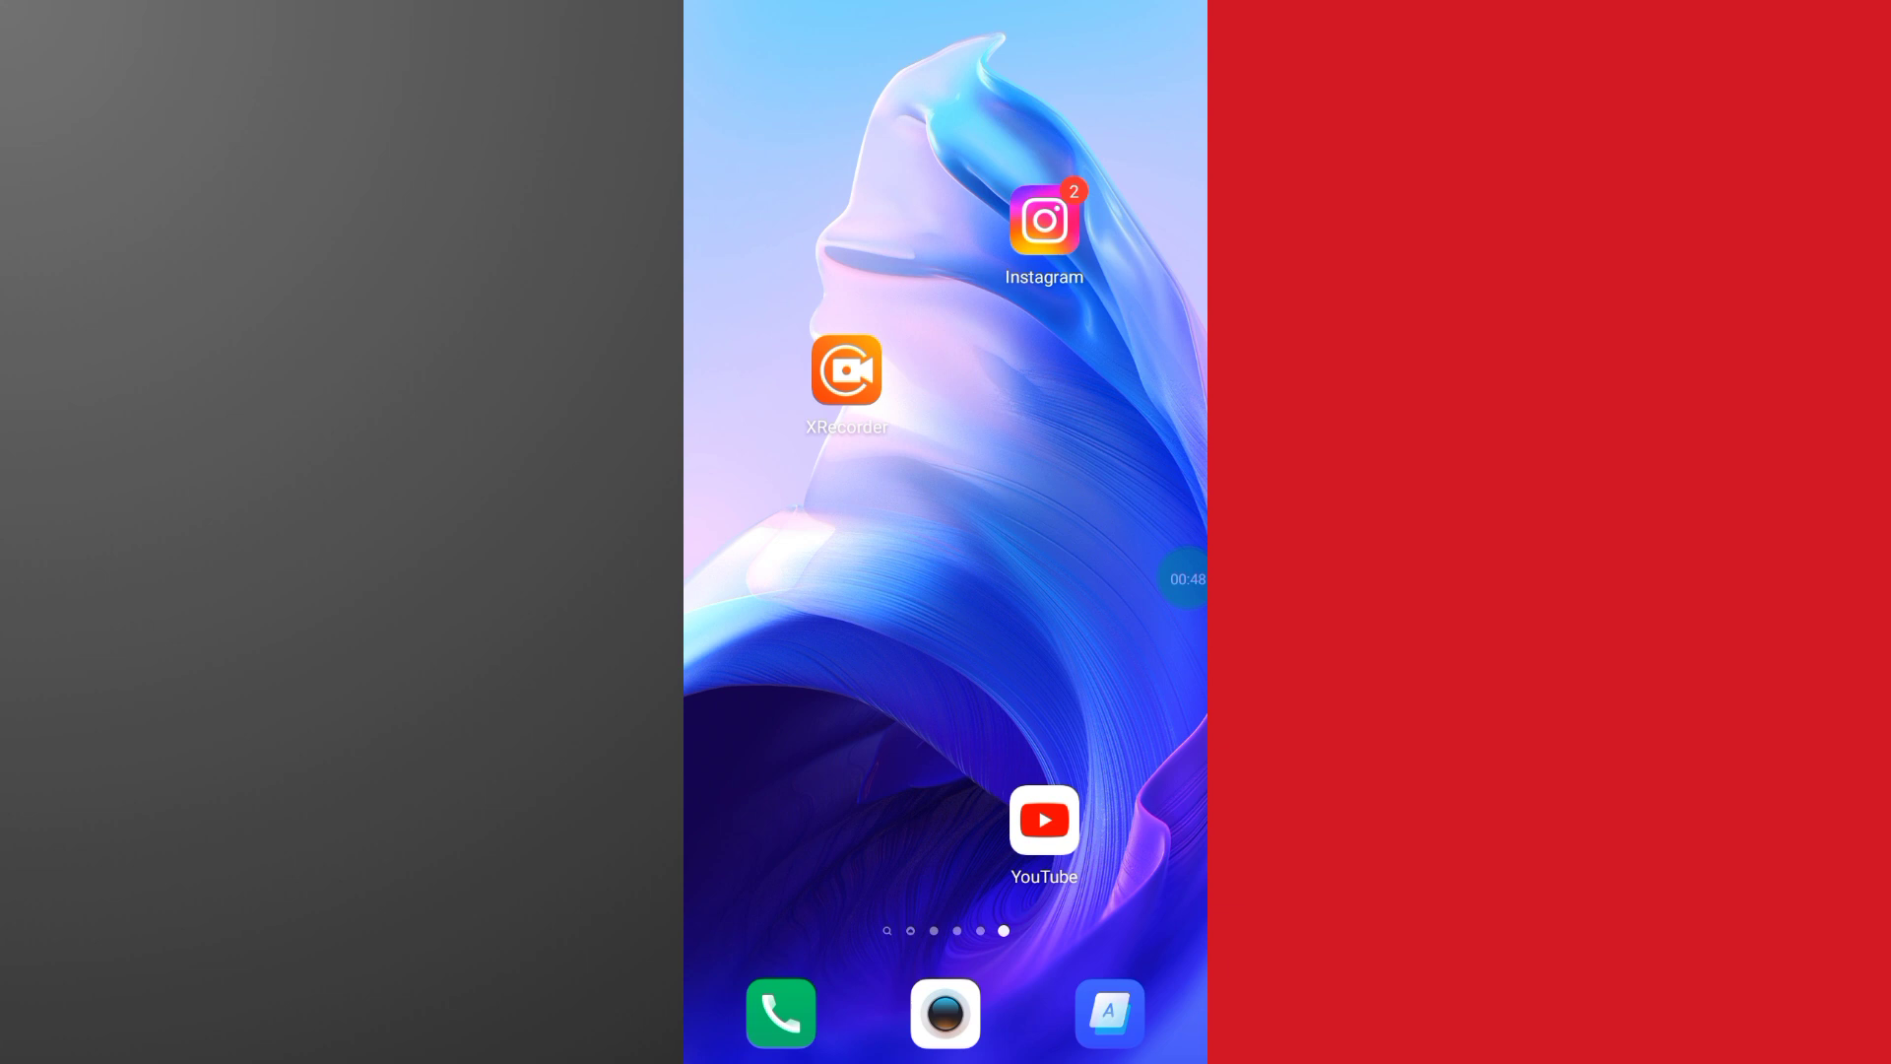
{"action": "left_click_drag", "start_coordinate": [768, 591], "coordinate": [1123, 592]}
Step: Launch the Play Store and search for 'youtube' to list the installed YouTube app
{"action": "left_click_drag", "start_coordinate": [947, 821], "coordinate": [1167, 820]}
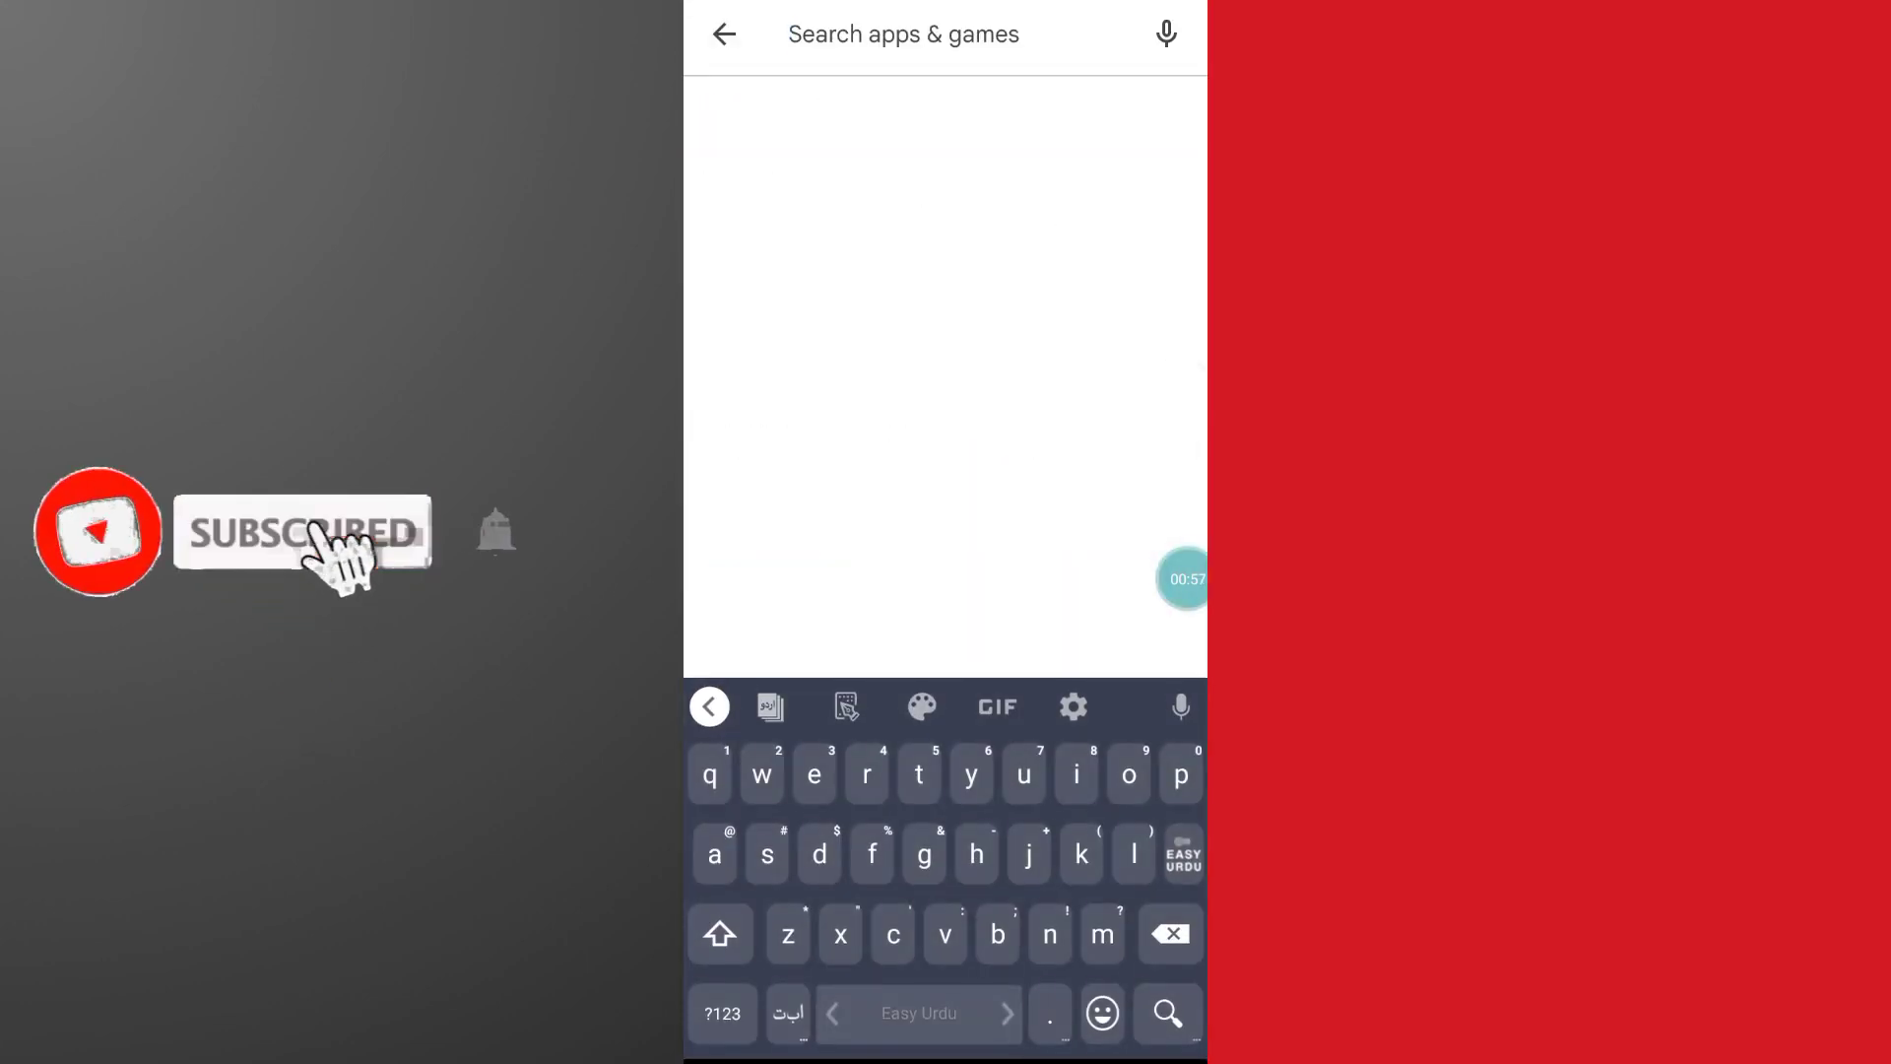
{"action": "type", "text": "y"}
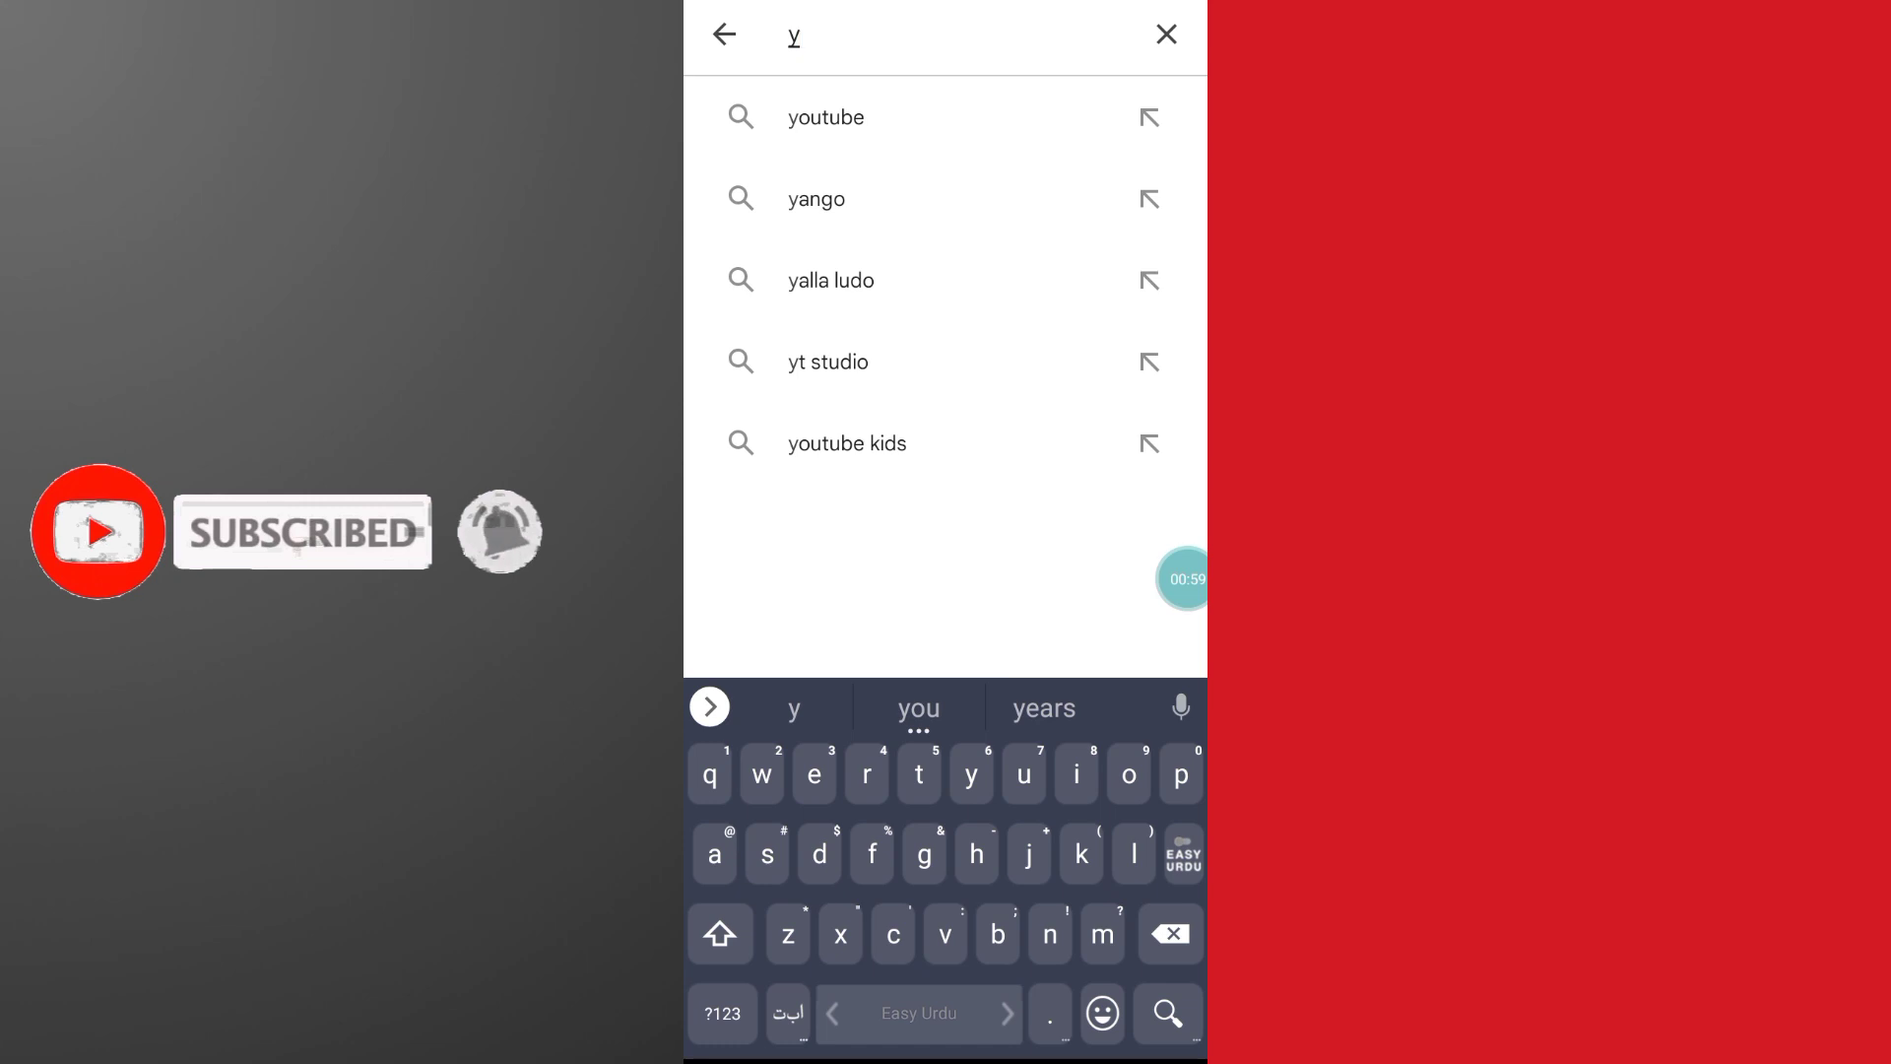
{"action": "left_click", "coordinate": [826, 117]}
{"action": "left_click", "coordinate": [1181, 578]}
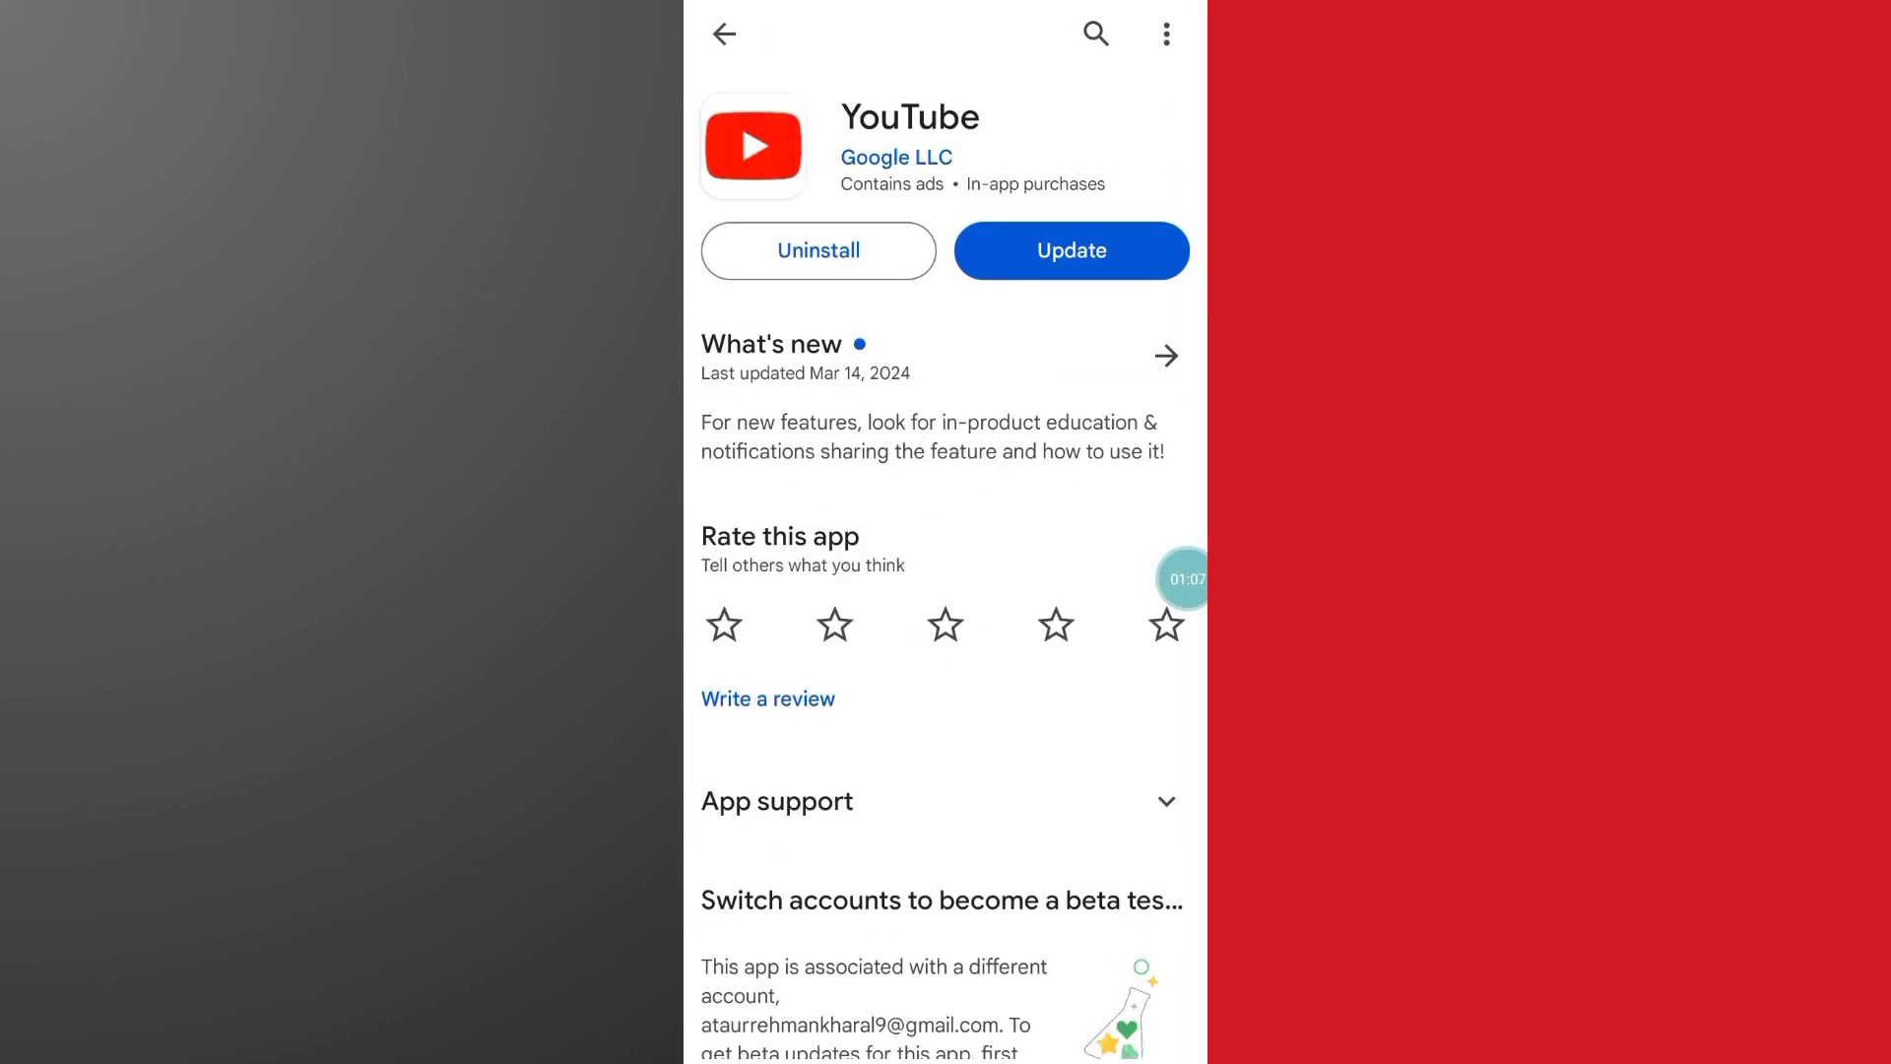
Step: Open Google LLC's YouTube listing in Play Store, showing the Uninstall and Update buttons
{"action": "left_click", "coordinate": [1185, 577]}
{"action": "left_click", "coordinate": [1156, 659]}
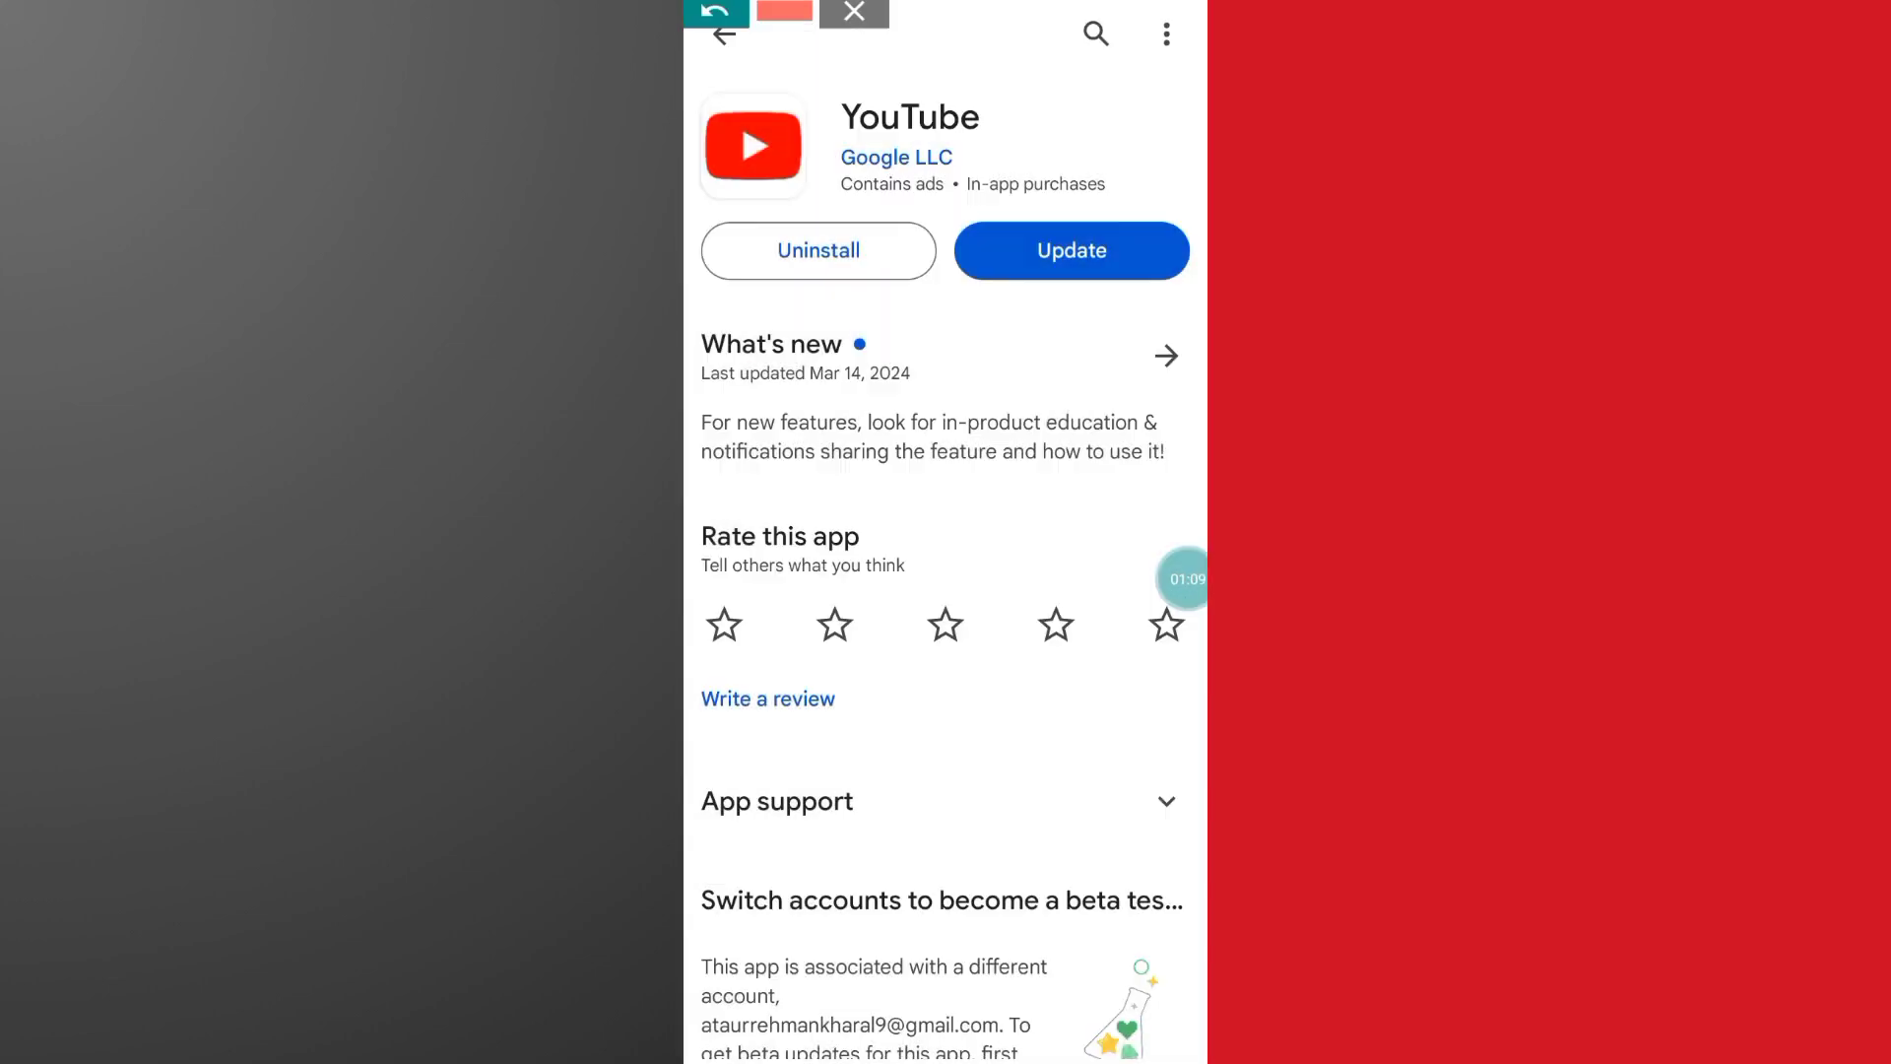
{"action": "mouse_move", "coordinate": [918, 529]}
{"action": "left_mouse_down"}
{"action": "mouse_move", "coordinate": [970, 727]}
{"action": "mouse_move", "coordinate": [852, 271]}
{"action": "mouse_move", "coordinate": [820, 393]}
{"action": "left_mouse_up"}
{"action": "left_click_drag", "start_coordinate": [853, 285], "coordinate": [949, 370]}
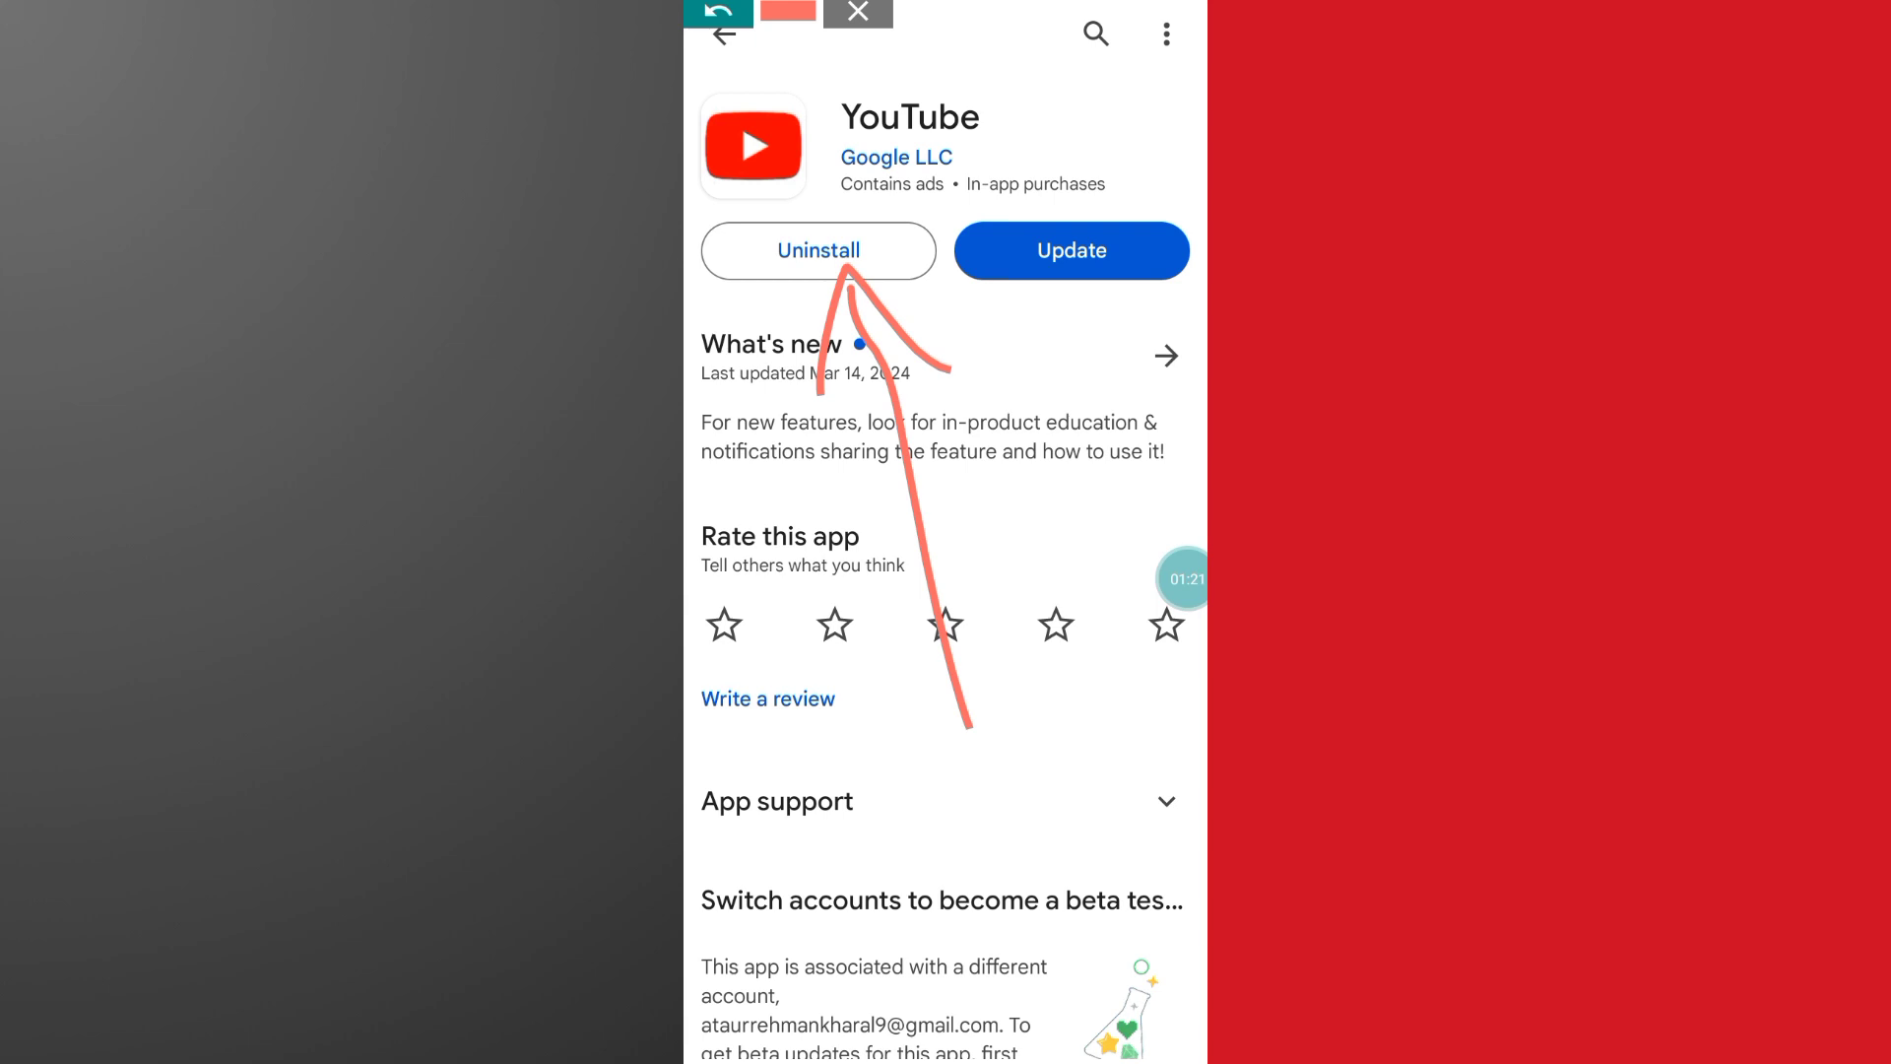
{"action": "left_click", "coordinate": [858, 14]}
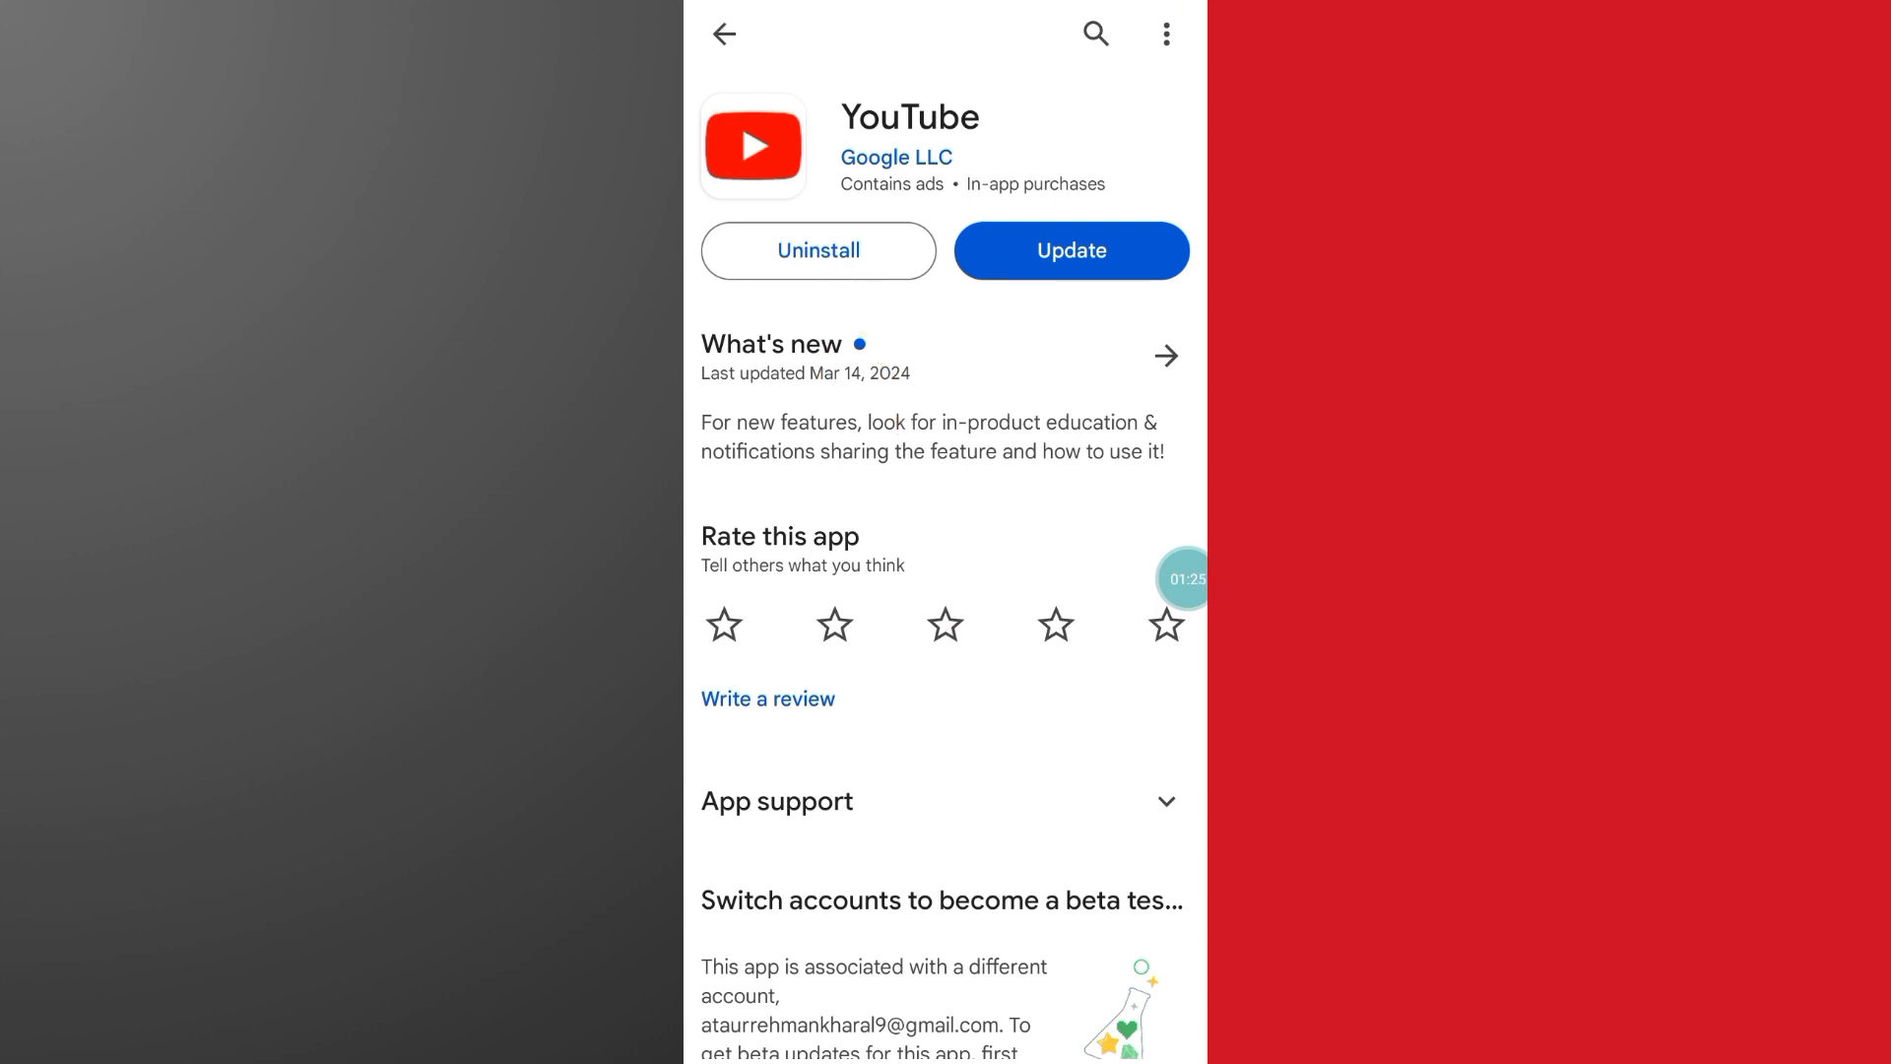